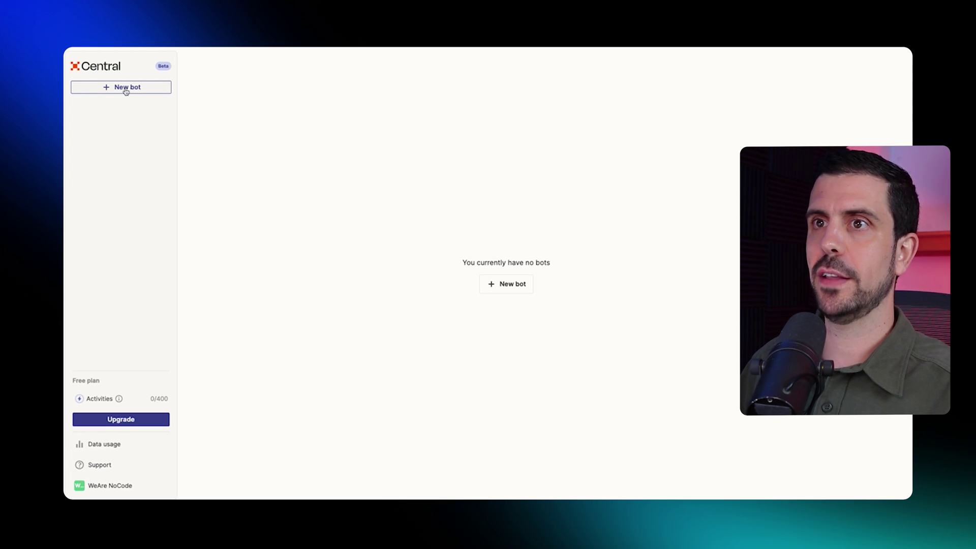
# Create a new bot and connect the WeAreNoCode - Customer Responses Airtable base as its data source
pyautogui.click(502, 283)
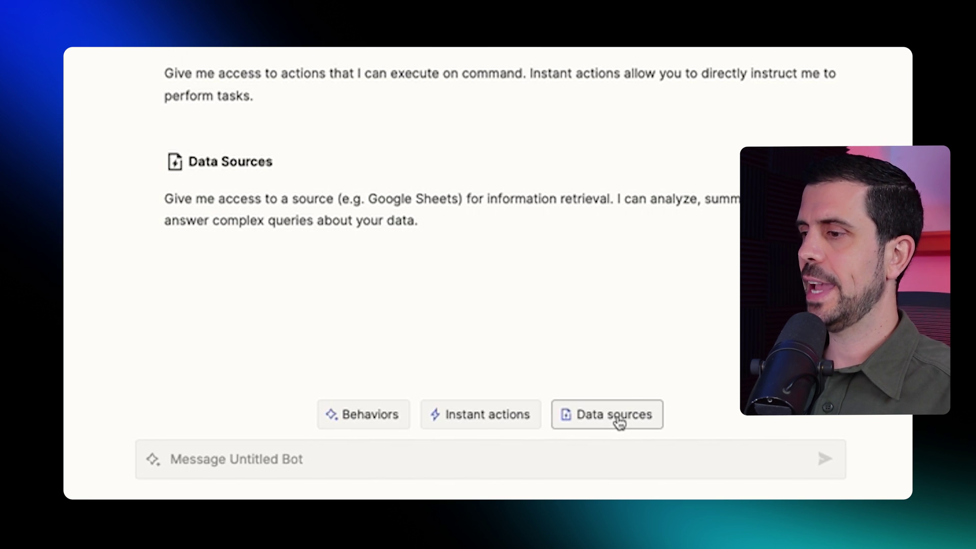
pyautogui.click(619, 422)
pyautogui.click(377, 364)
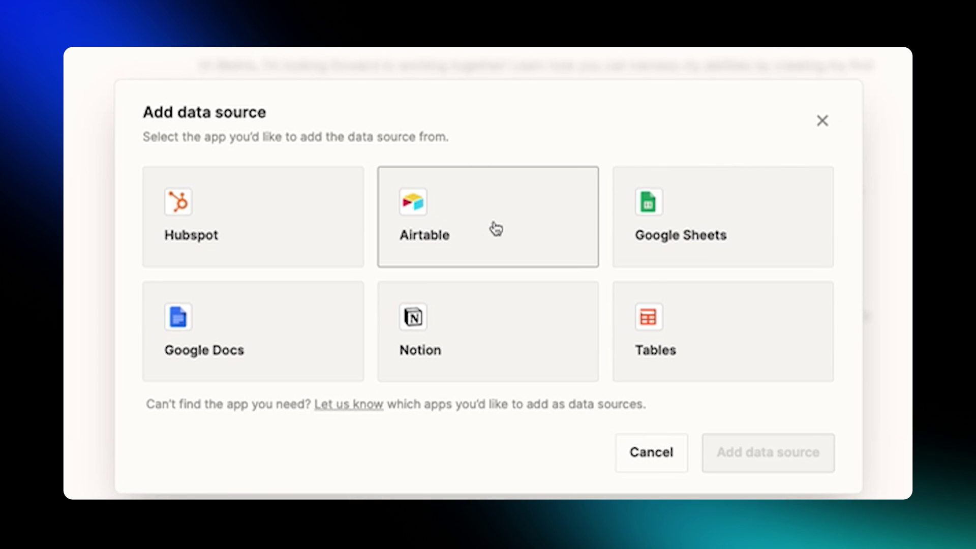
pyautogui.click(496, 229)
pyautogui.click(492, 283)
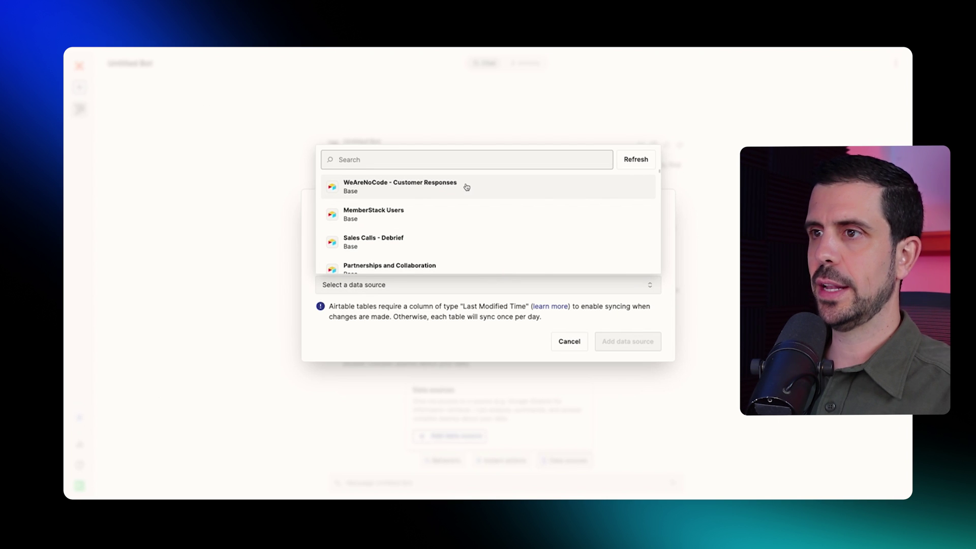
pyautogui.click(437, 182)
pyautogui.click(609, 343)
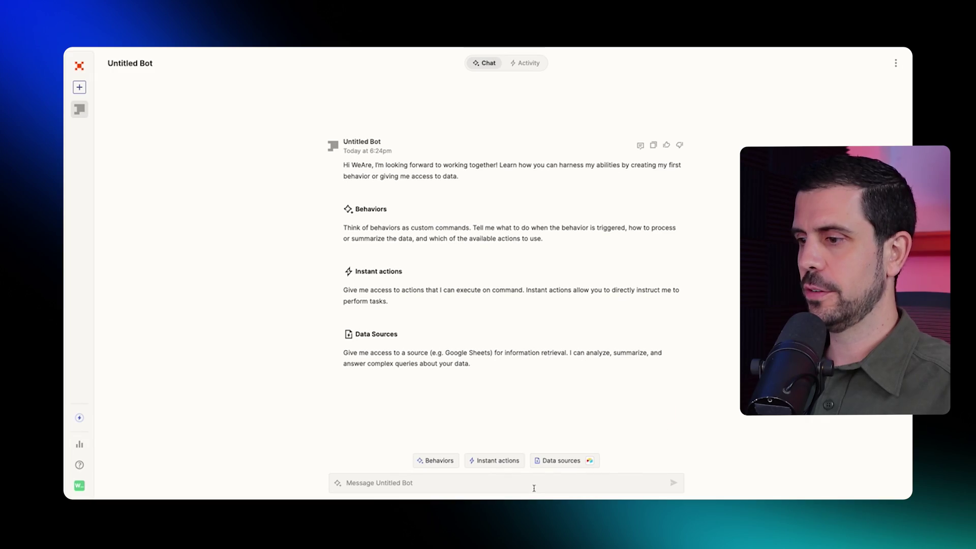
# Ask the bot what participants' main goals are and read its answer
pyautogui.click(537, 489)
pyautogui.write('What are the main goals that people have when joining our programs?')
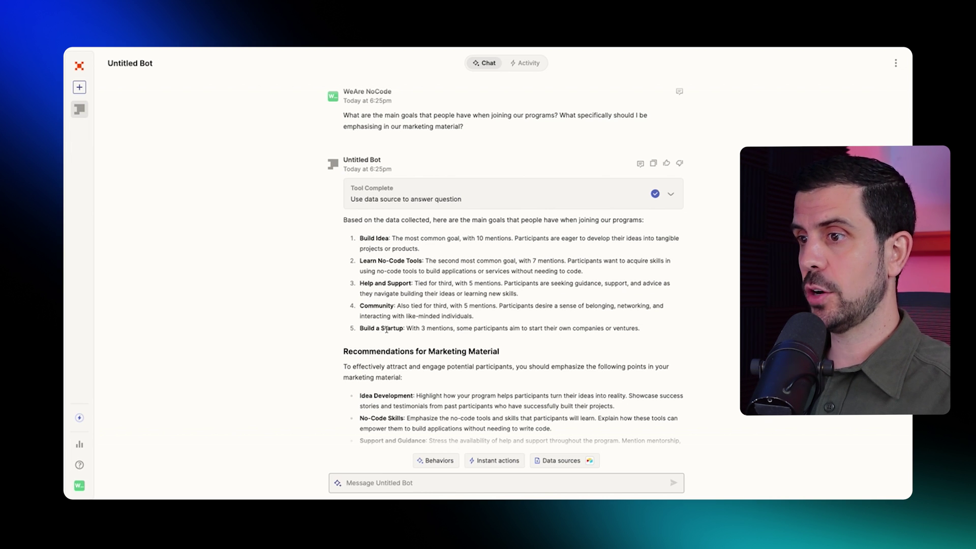
pyautogui.scroll(-2, 387, 330)
pyautogui.scroll(2, 533, 389)
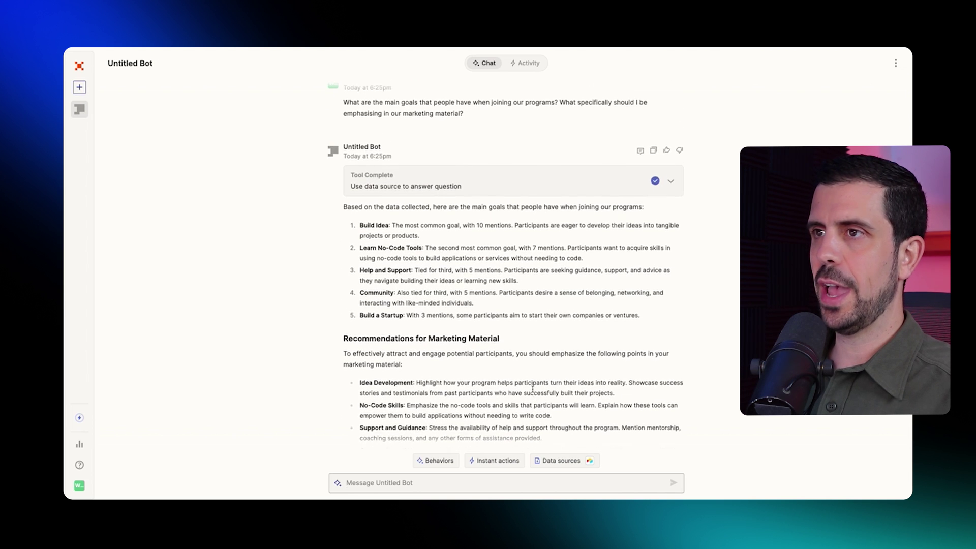
pyautogui.scroll(-1, 533, 389)
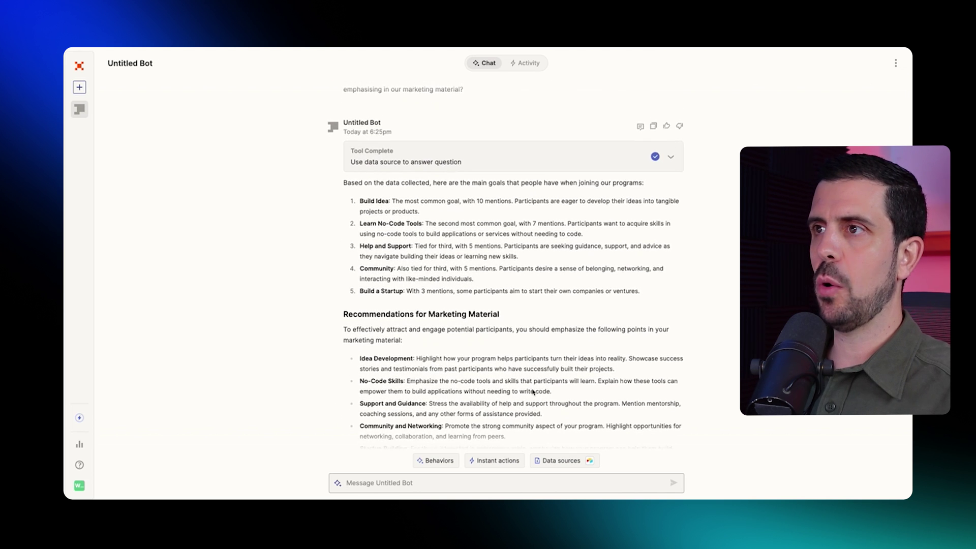
pyautogui.scroll(-1, 533, 390)
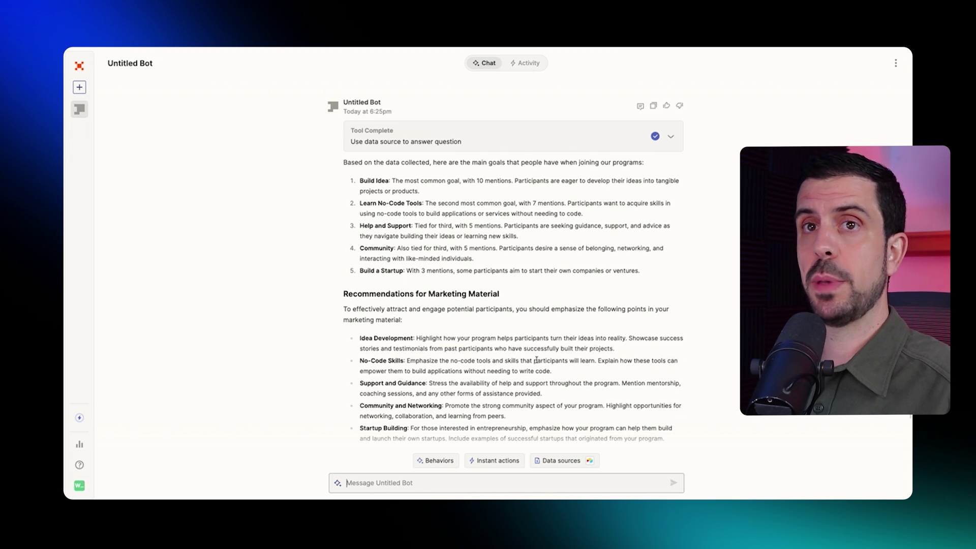
# Ask 'Are there any specific types of businesses that people are coming to build?'
pyautogui.write('Are there any specific types of businesses that people are coming to build?')
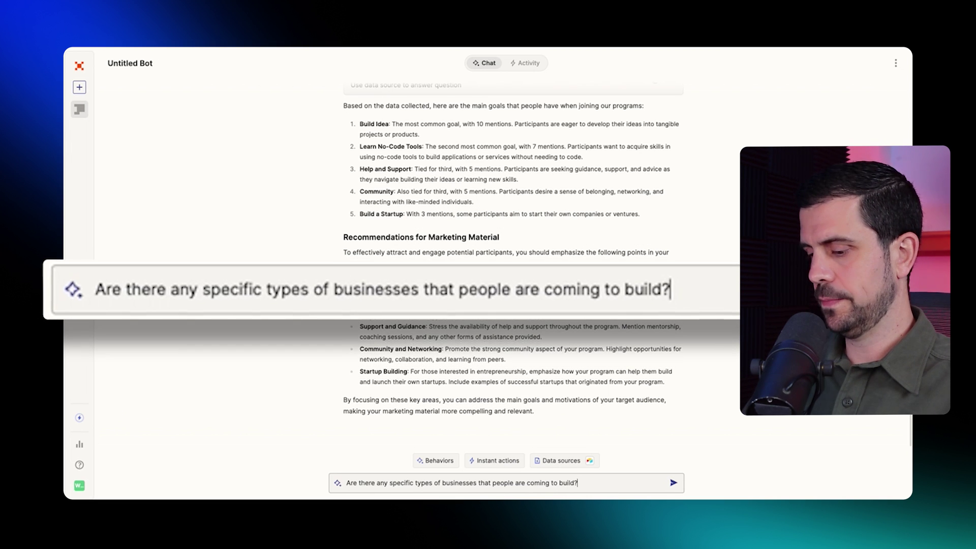
pyautogui.press('Return')
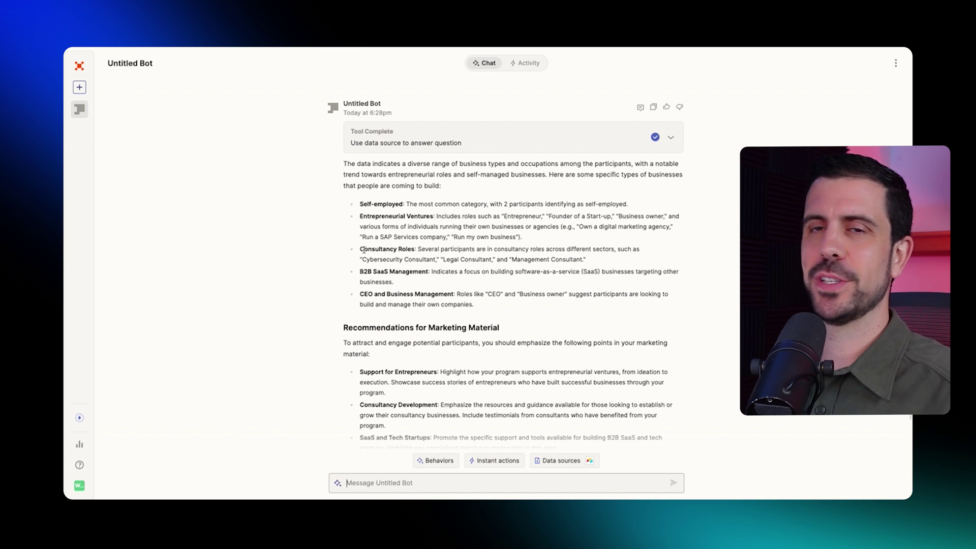
pyautogui.scroll(-3, 503, 448)
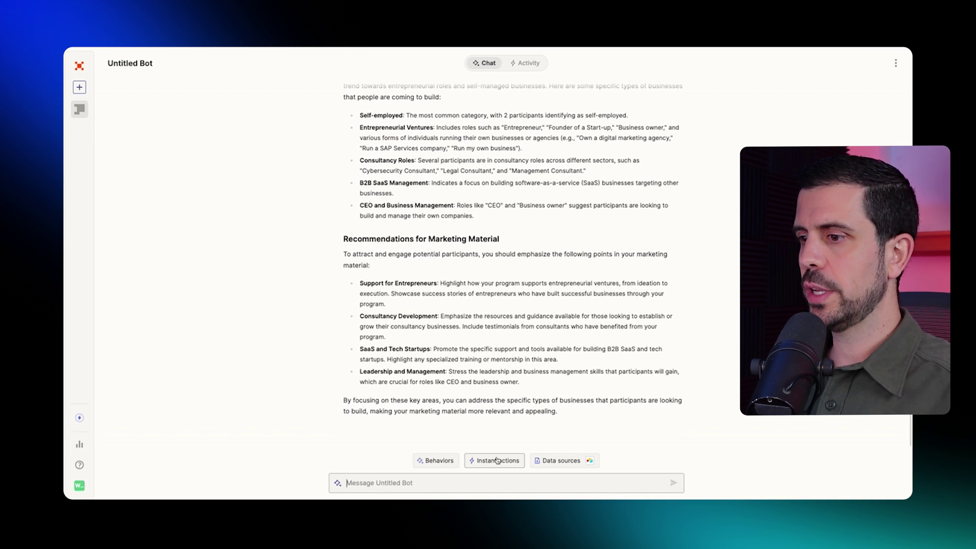
# Request a monthly emailed newcomer analysis from the survey responses and turn it into a behavior
pyautogui.click(496, 462)
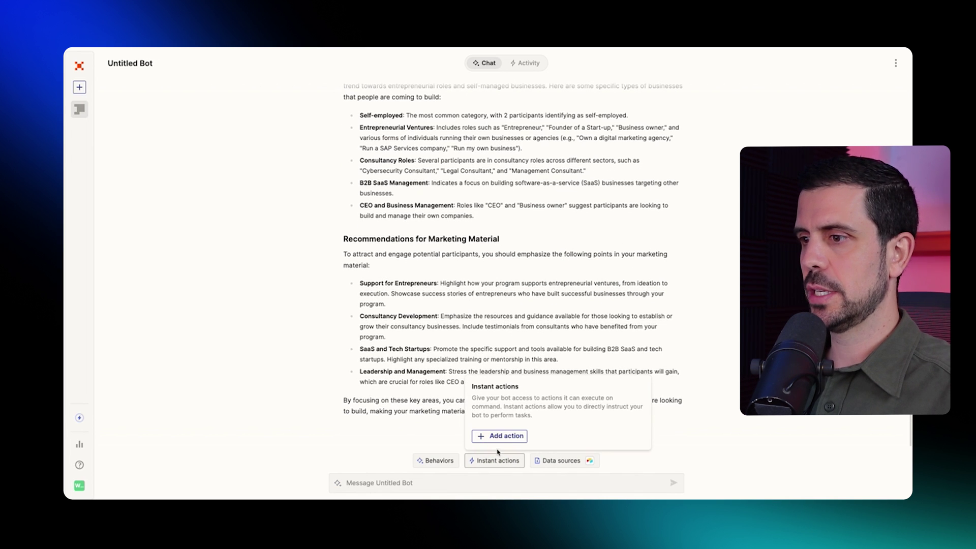
pyautogui.click(460, 482)
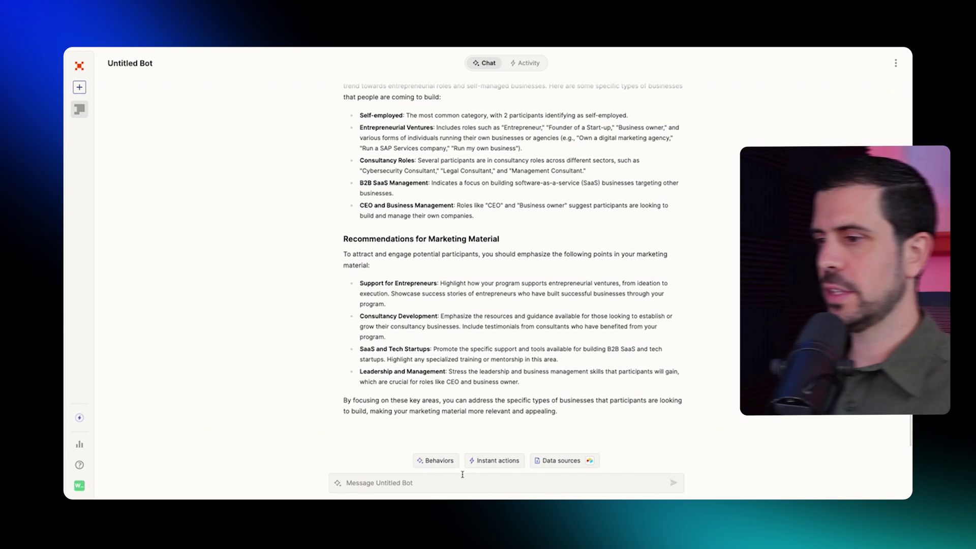
pyautogui.write('Ok, co')
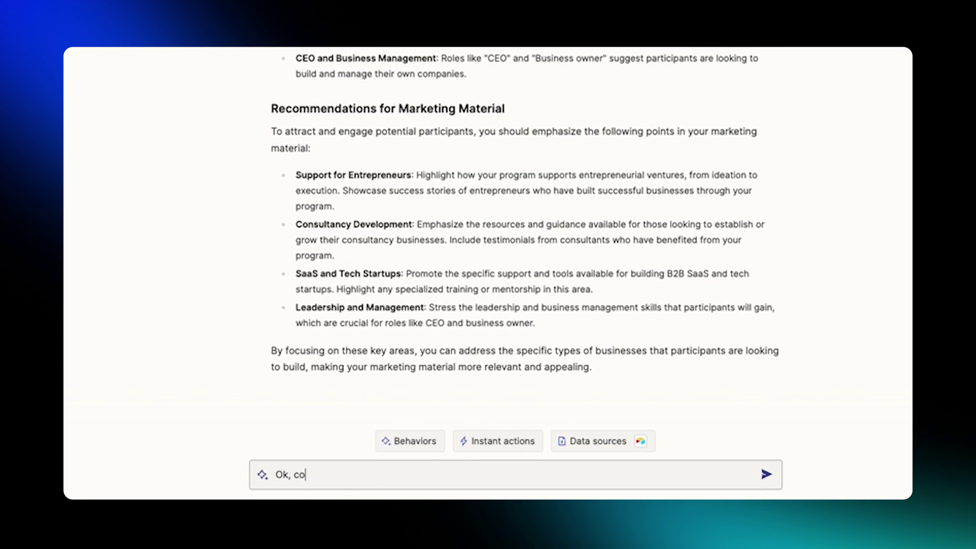
pyautogui.write('uld you monitor the survey res')
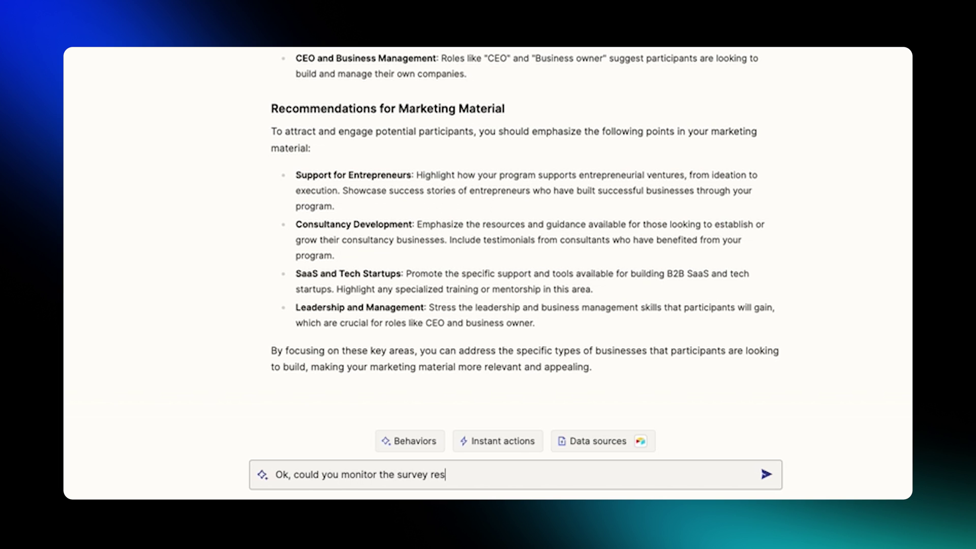
pyautogui.write('ponses and on the last d')
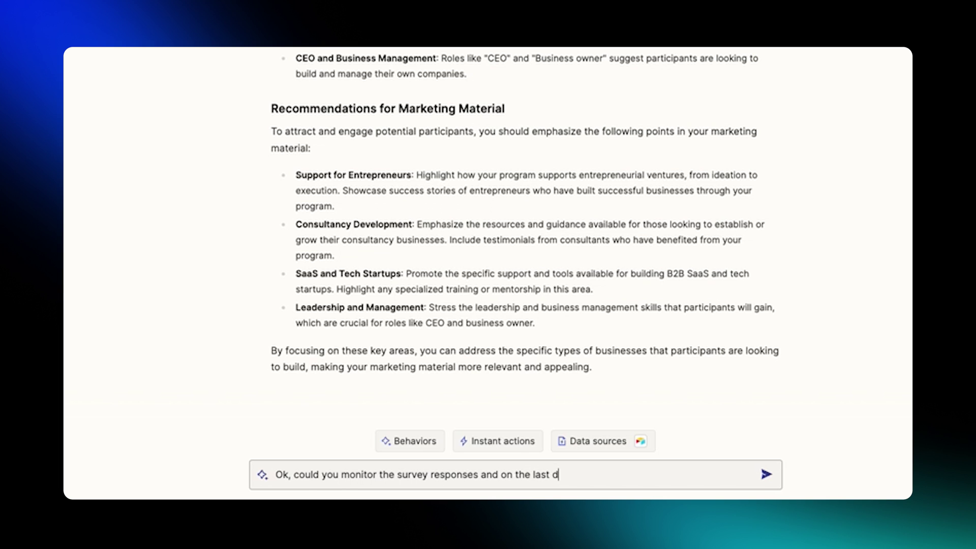
pyautogui.write('ay of each month send me an')
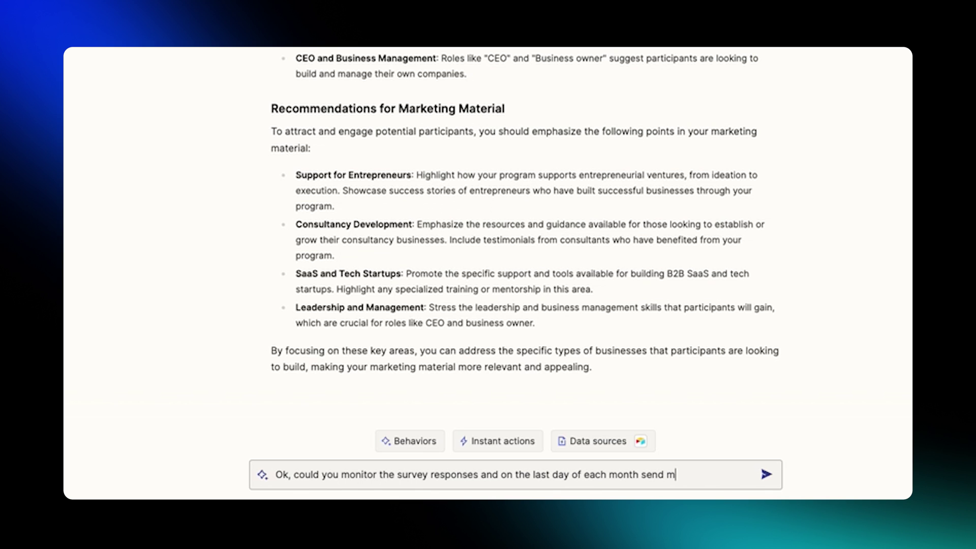
pyautogui.write(' e-mail report with an analysis of the newcomer')
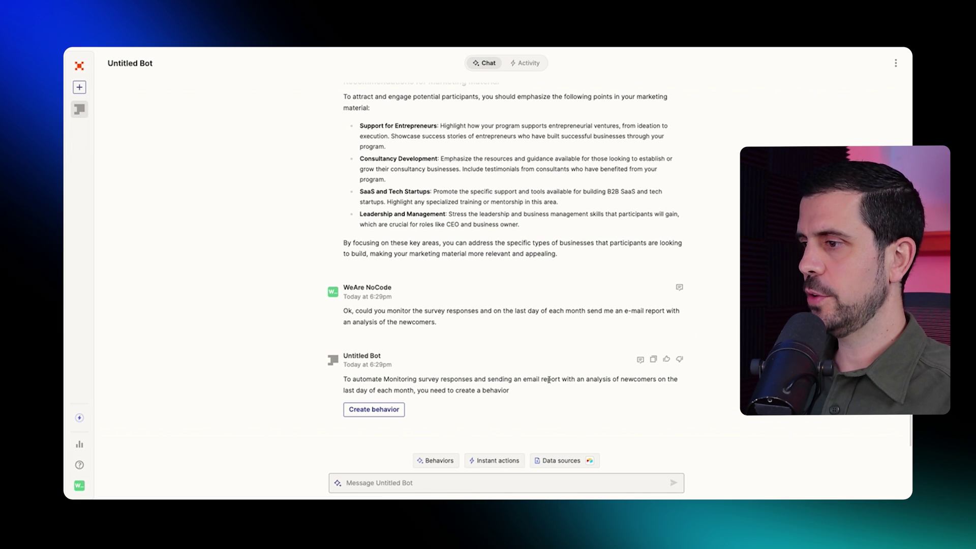
pyautogui.click(378, 411)
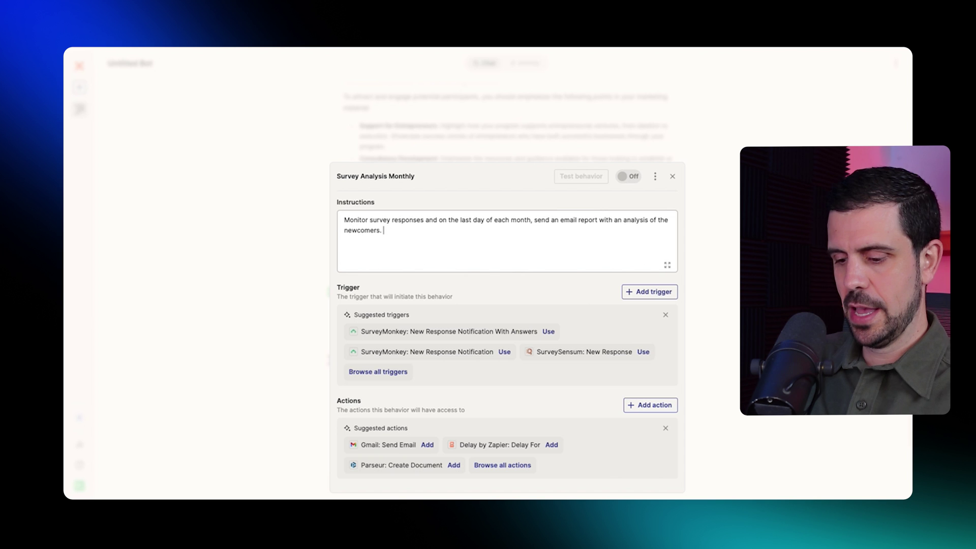
# Add 'I use Airtable for surveys.' to the instructions and choose Airtable New Record as trigger
pyautogui.write('I use Airta')
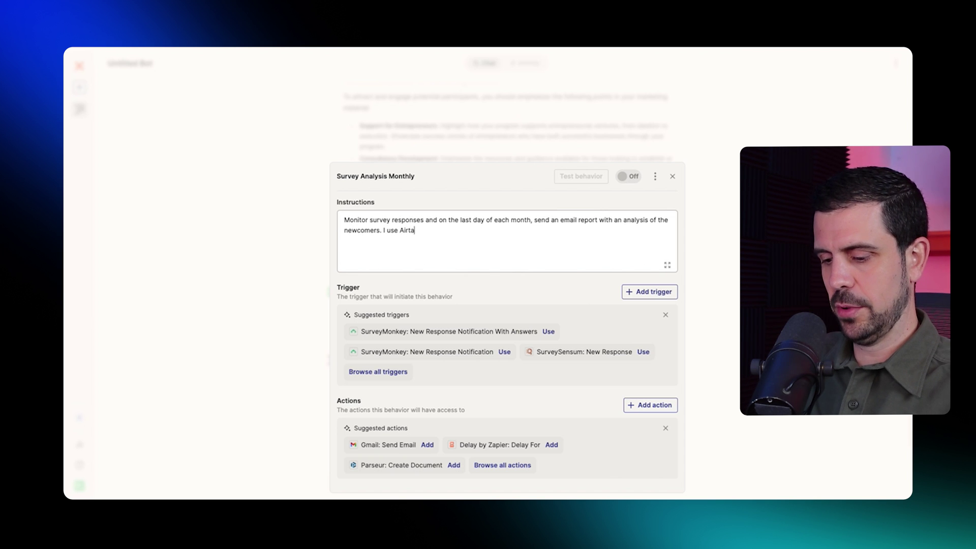
pyautogui.write('ble for surveys.')
pyautogui.press('Return')
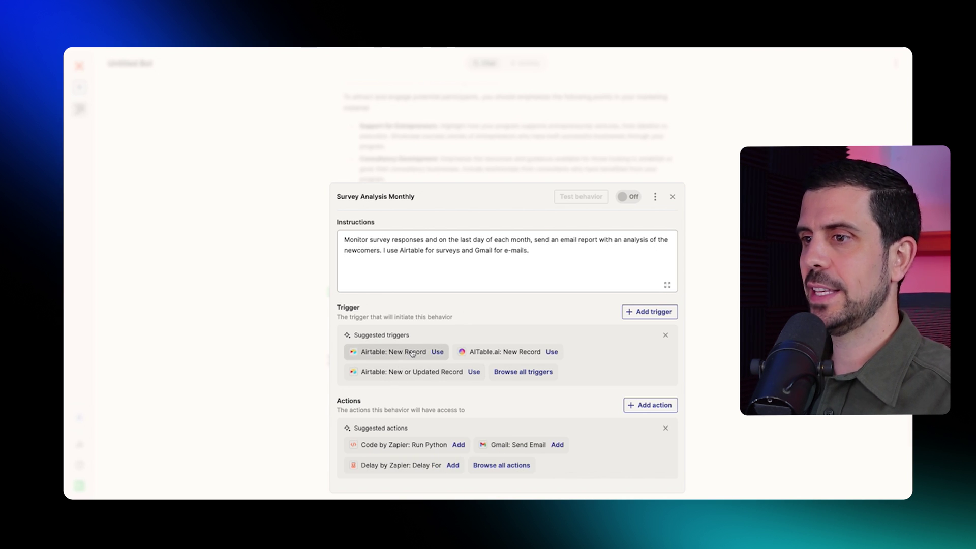
pyautogui.click(410, 353)
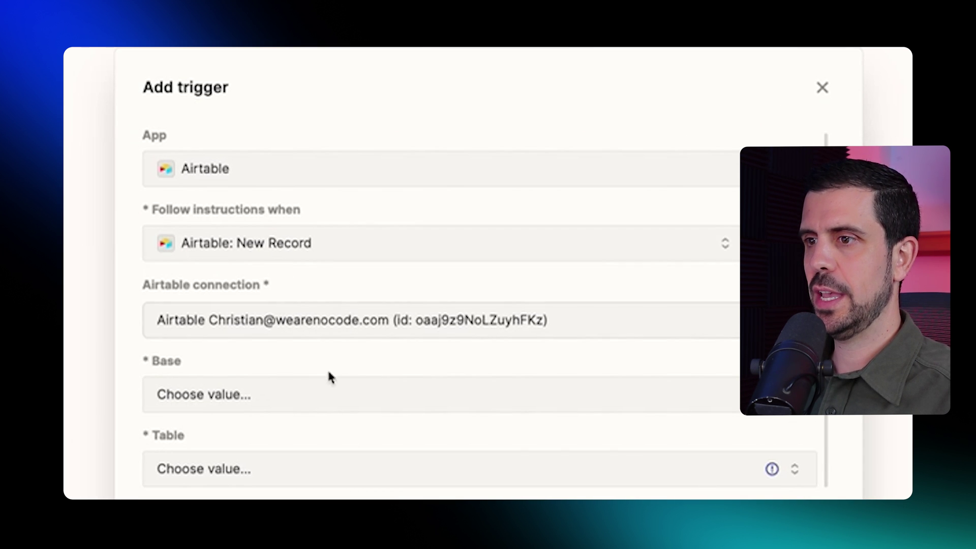
# Point the trigger at the Imported table in WeAreNoCode - Customer Responses and close the behavior
pyautogui.click(329, 405)
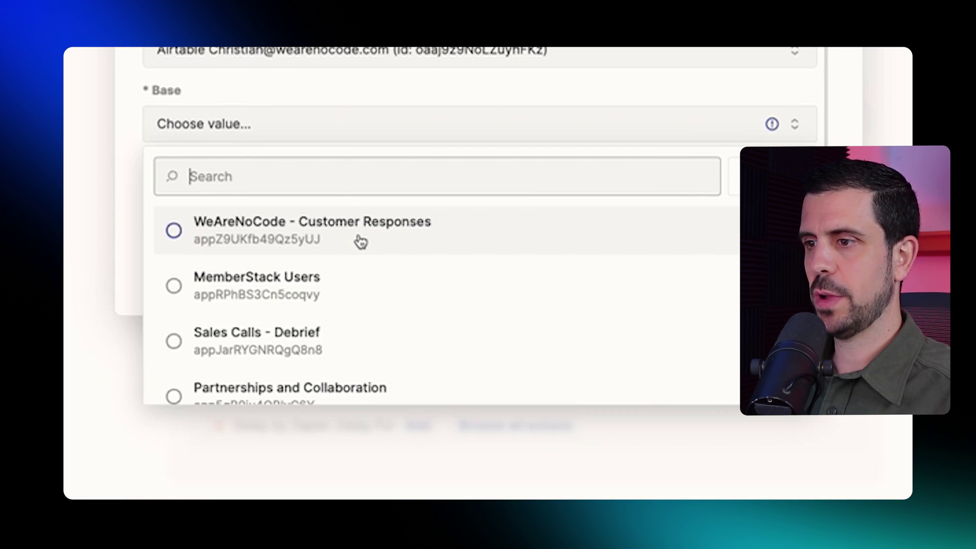
pyautogui.click(361, 242)
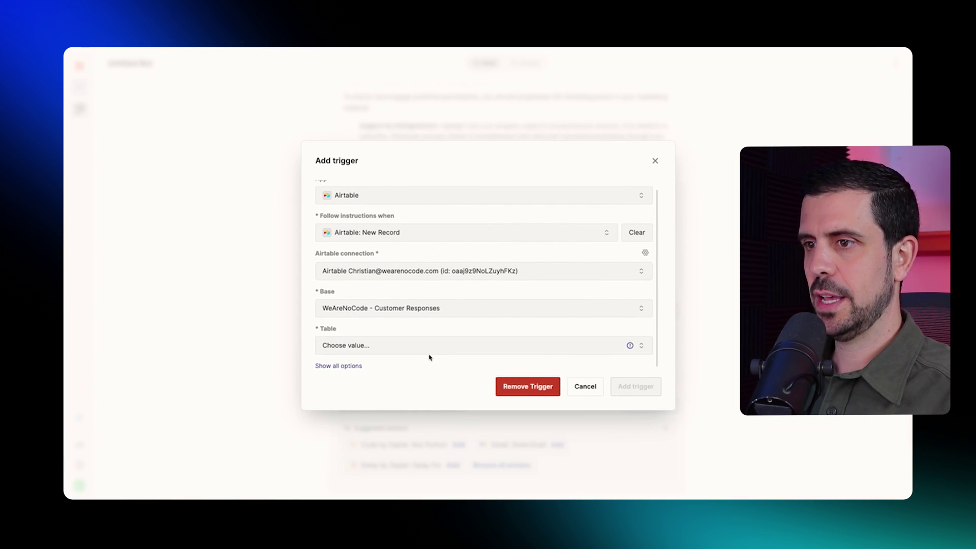
pyautogui.click(436, 349)
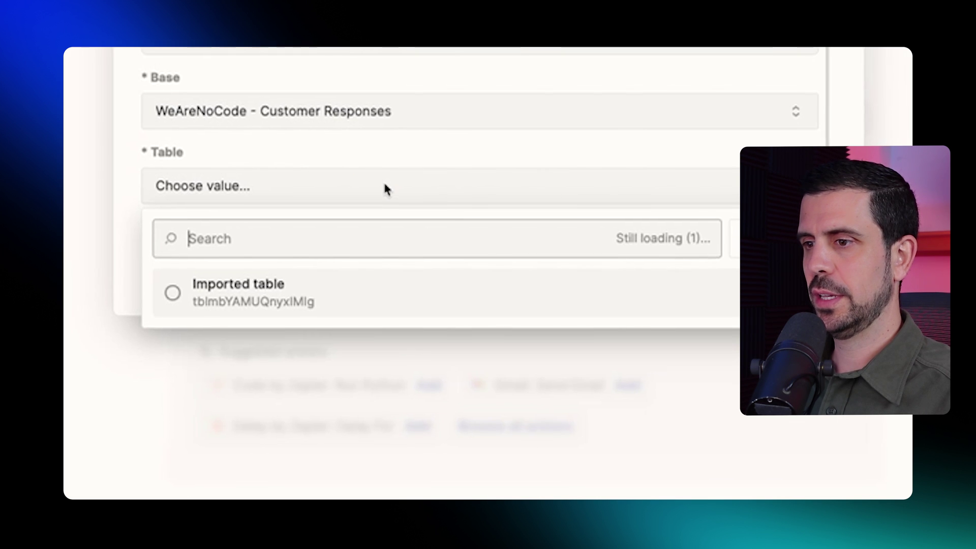
pyautogui.click(277, 289)
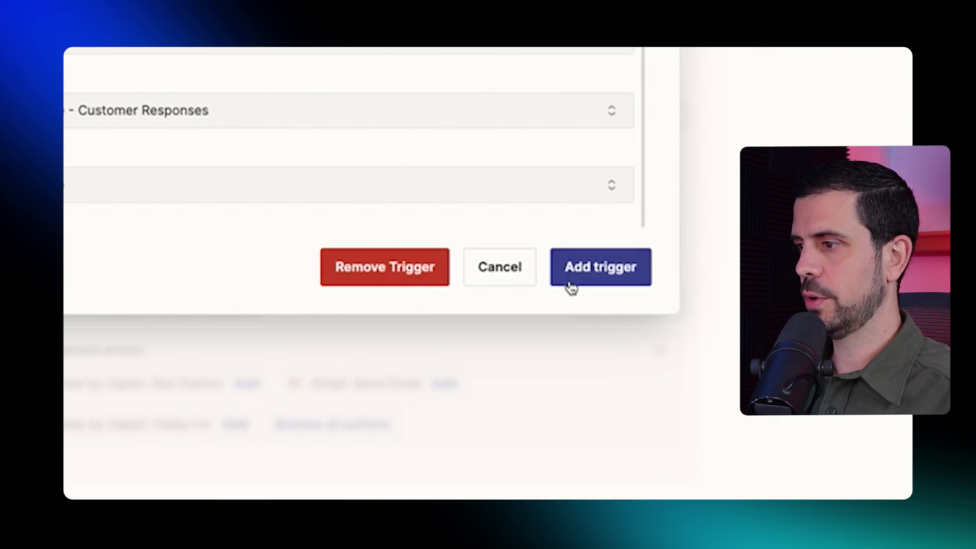
pyautogui.click(608, 270)
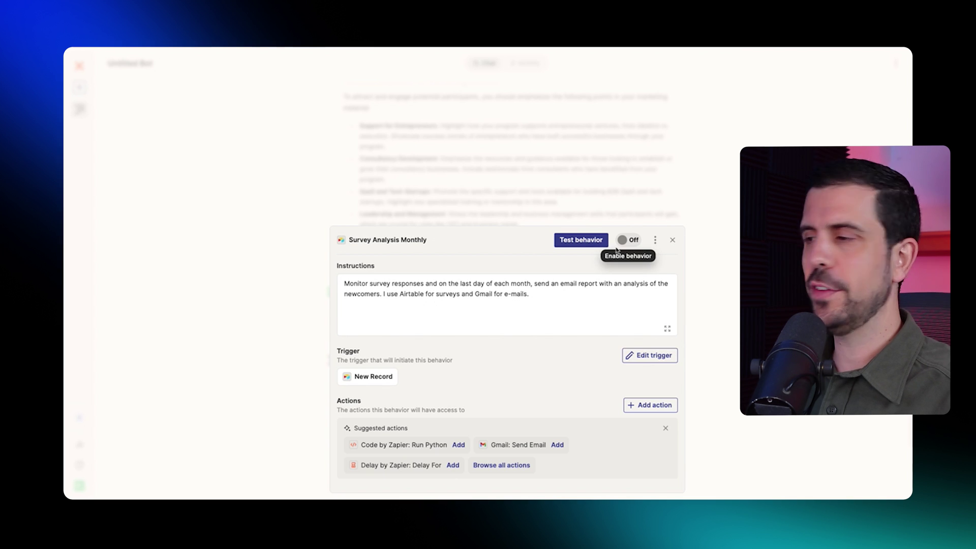
pyautogui.click(673, 240)
# Create a second bot and connect the Sales May 2024 Google Sheets spreadsheet as its data source
pyautogui.moveTo(122, 102)
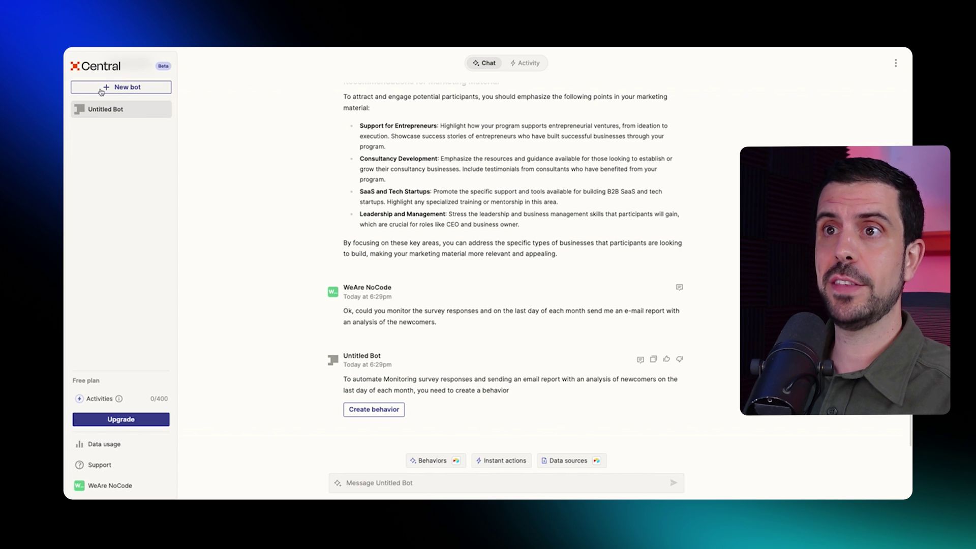
pyautogui.click(119, 90)
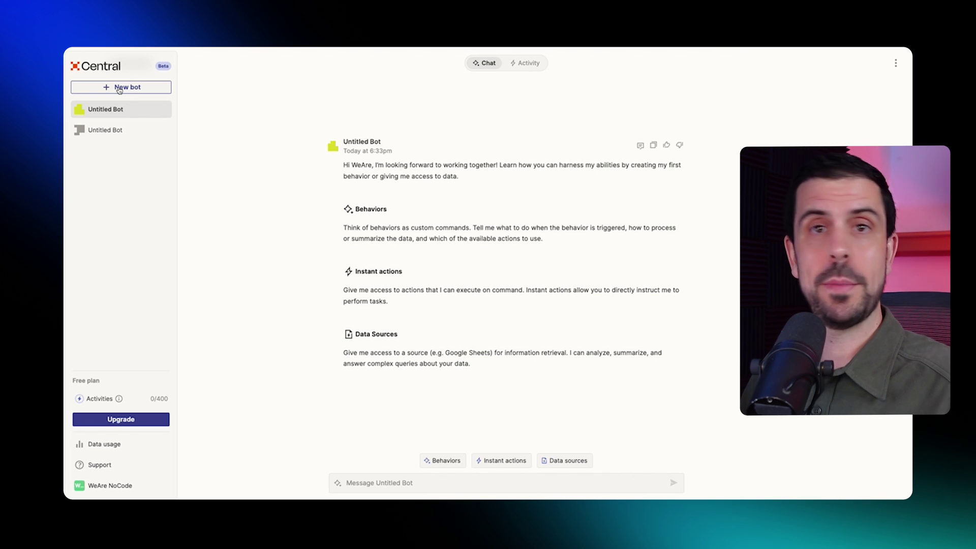
pyautogui.click(188, 100)
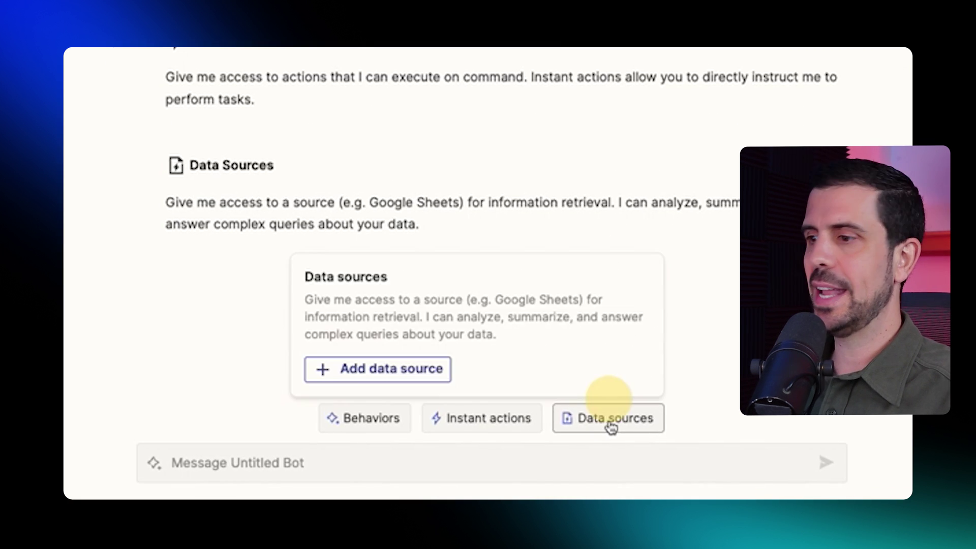
pyautogui.click(412, 370)
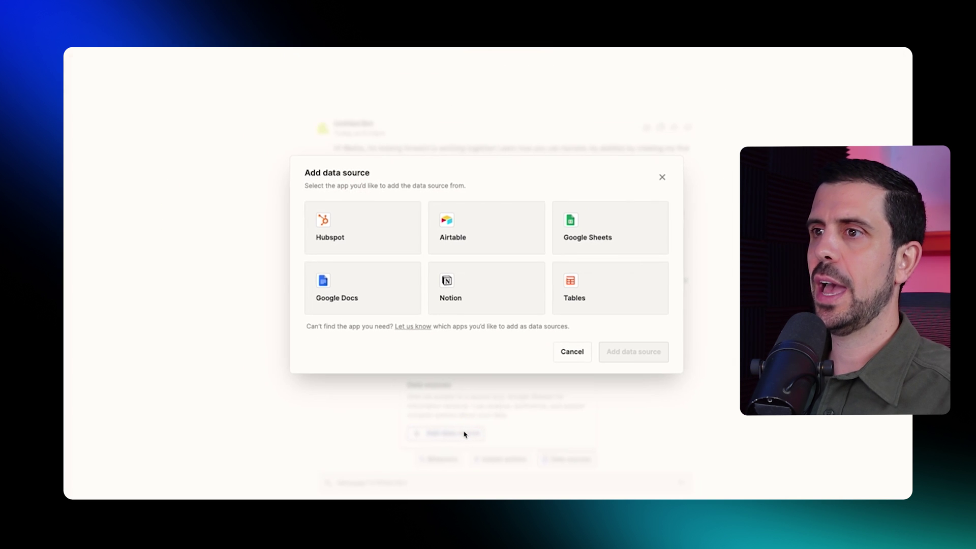
pyautogui.click(620, 247)
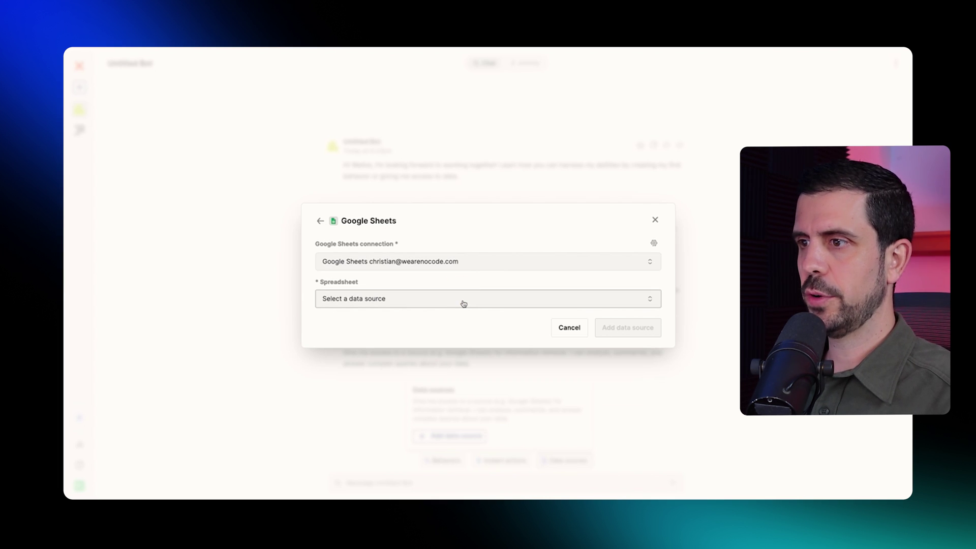
pyautogui.click(463, 300)
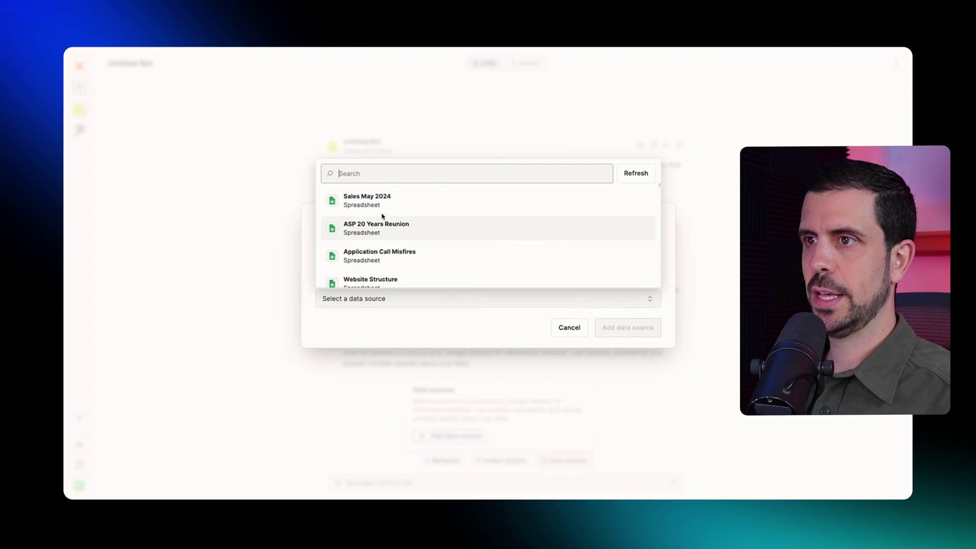
pyautogui.click(374, 199)
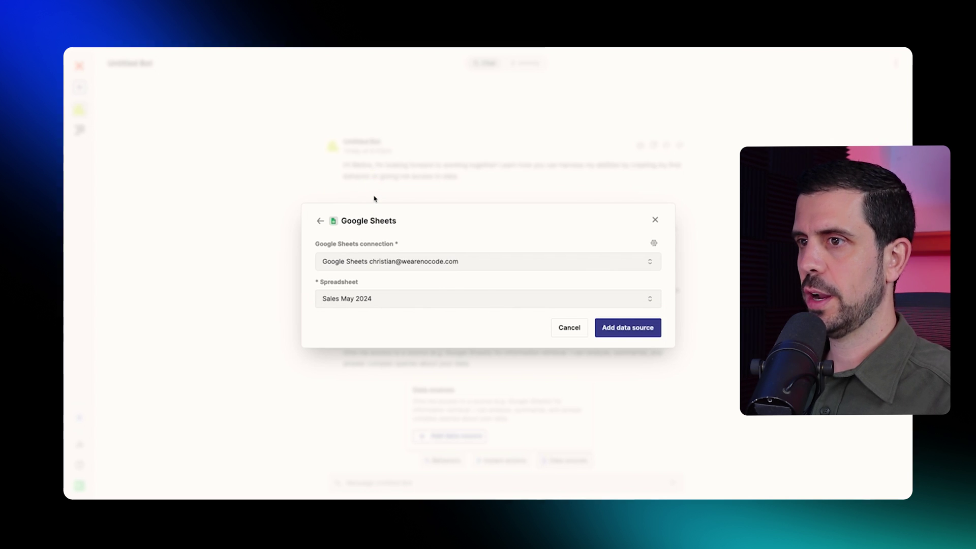
pyautogui.click(628, 327)
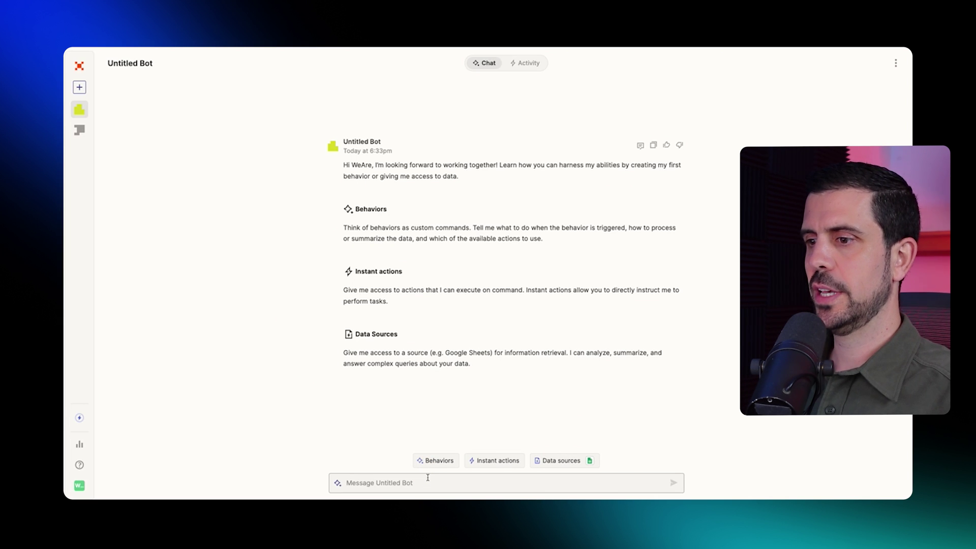
# Send the bot the emailed sales-report request and expand its first data lookup
pyautogui.write("Please analyse the data and send me an e-mail with a report of our sales. I'm interested in knowing the total sales per day, the monthly volume, the sales per product, the performance of each one of my sales reps and the most successful week of the month.")
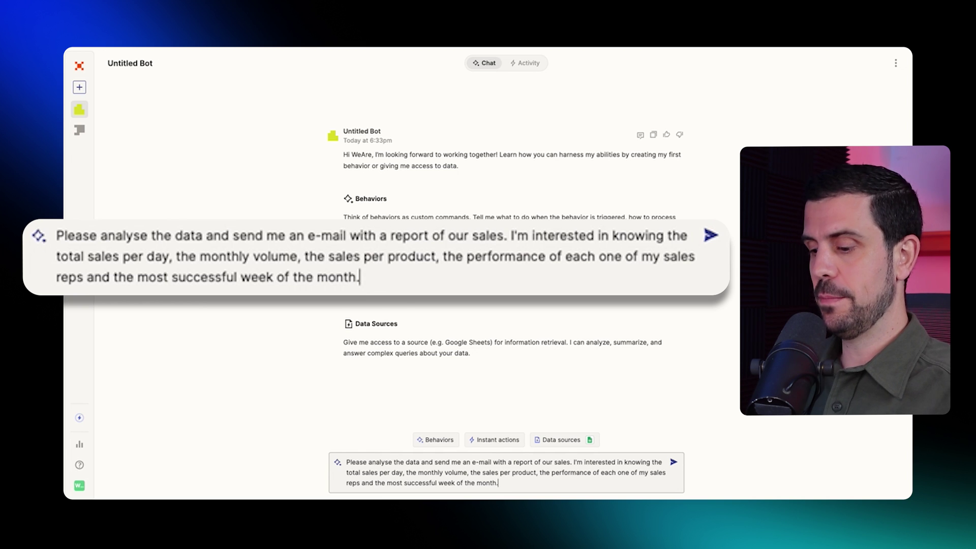
pyautogui.press('Return')
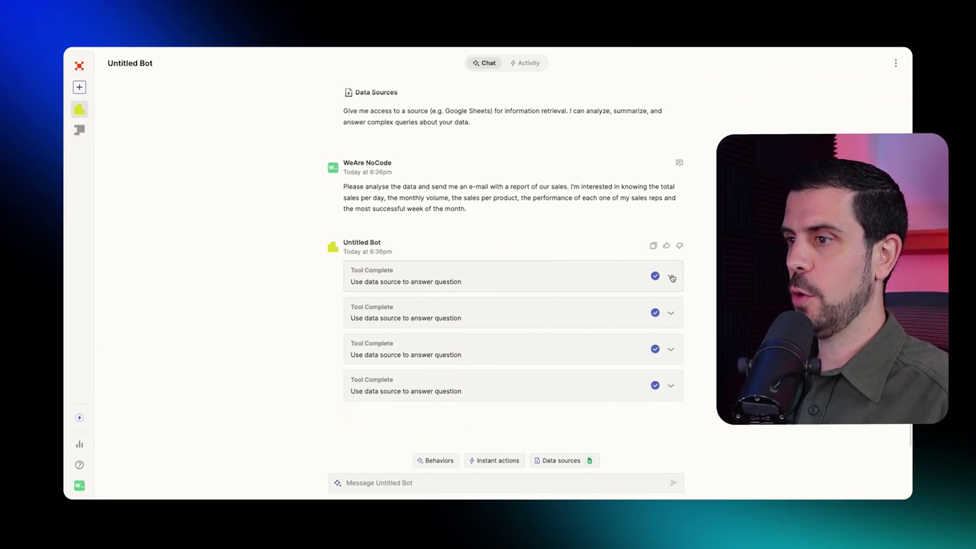
pyautogui.click(672, 277)
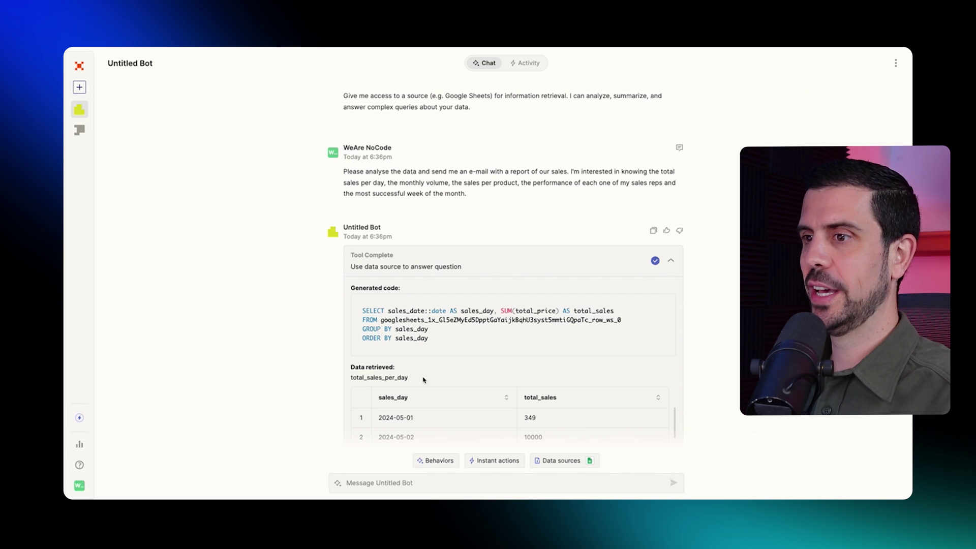
# Review the lookup's SQL, daily totals and the final May 2024 report naming the week of May 6th best
pyautogui.scroll(-3, 508, 370)
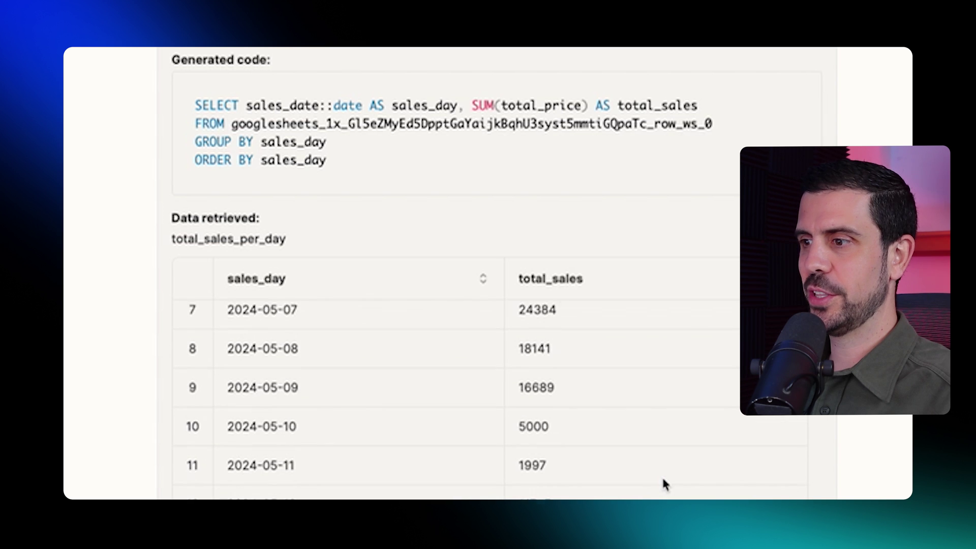
pyautogui.scroll(-5, 662, 480)
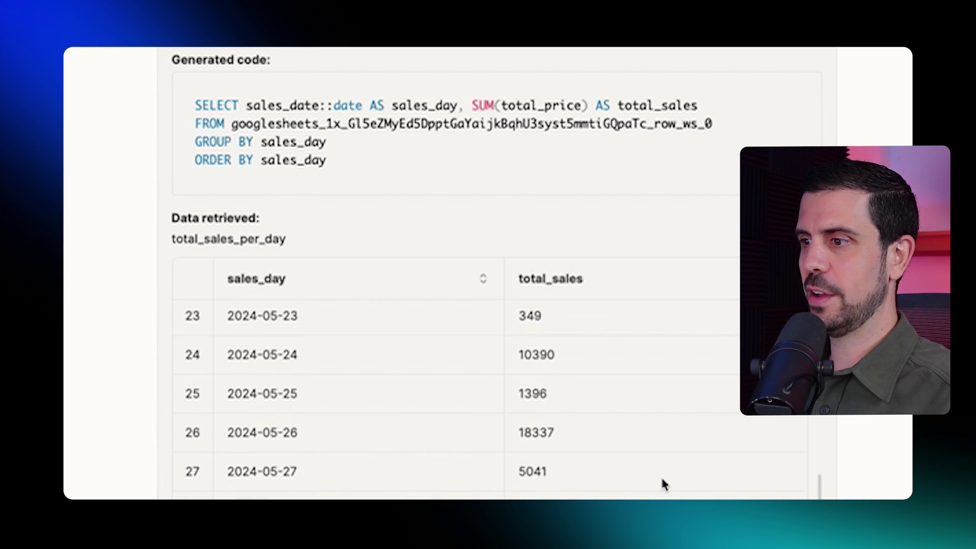
pyautogui.scroll(-3, 661, 481)
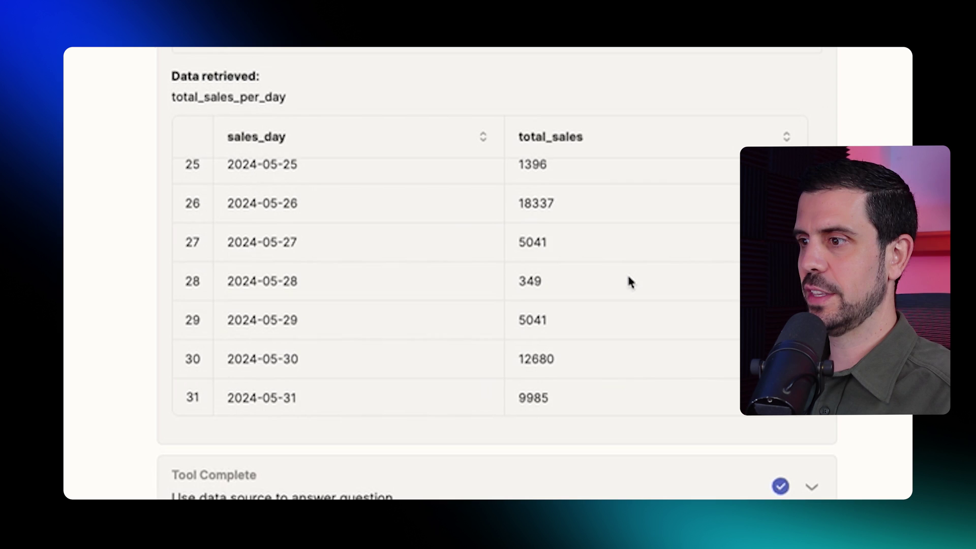
pyautogui.scroll(1, 630, 283)
pyautogui.scroll(-9, 634, 468)
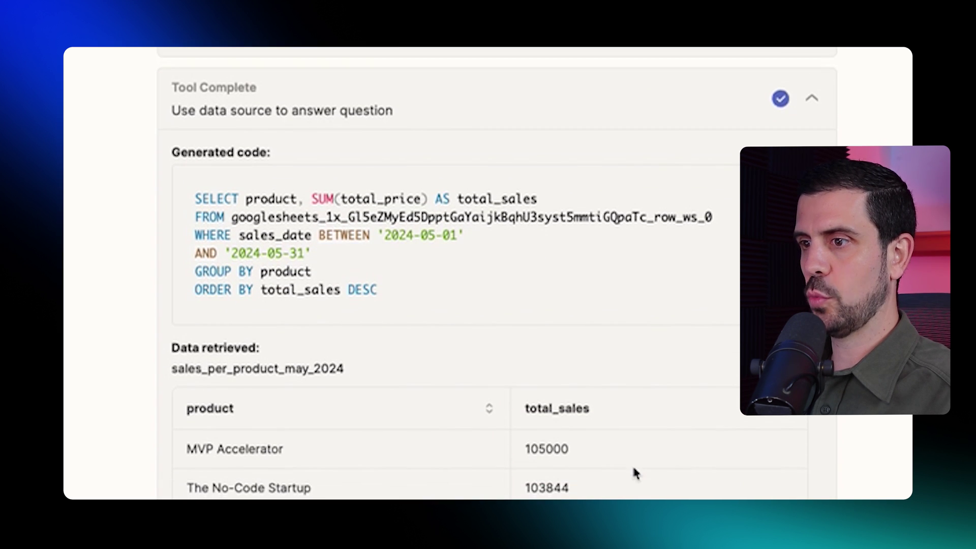
pyautogui.scroll(-12, 634, 471)
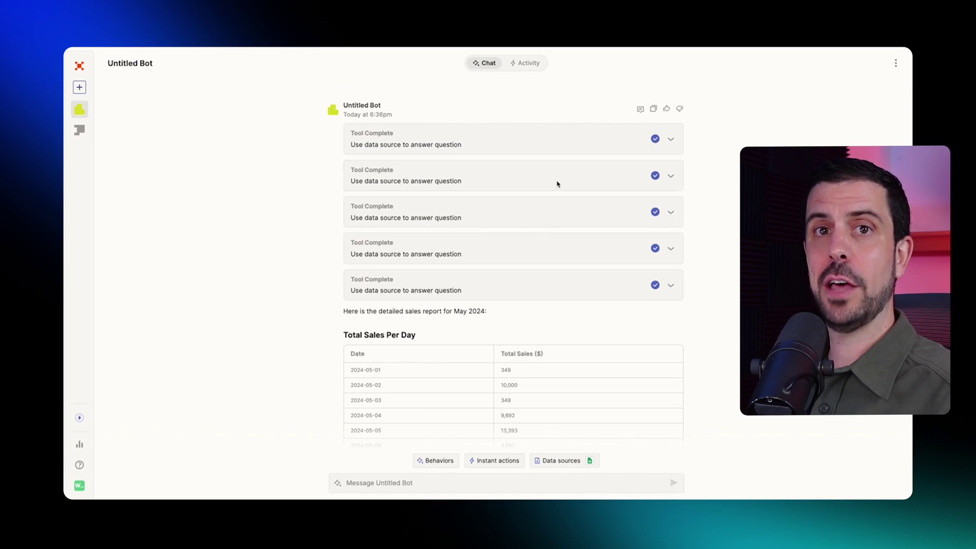
pyautogui.scroll(-2, 557, 187)
pyautogui.scroll(-3, 557, 188)
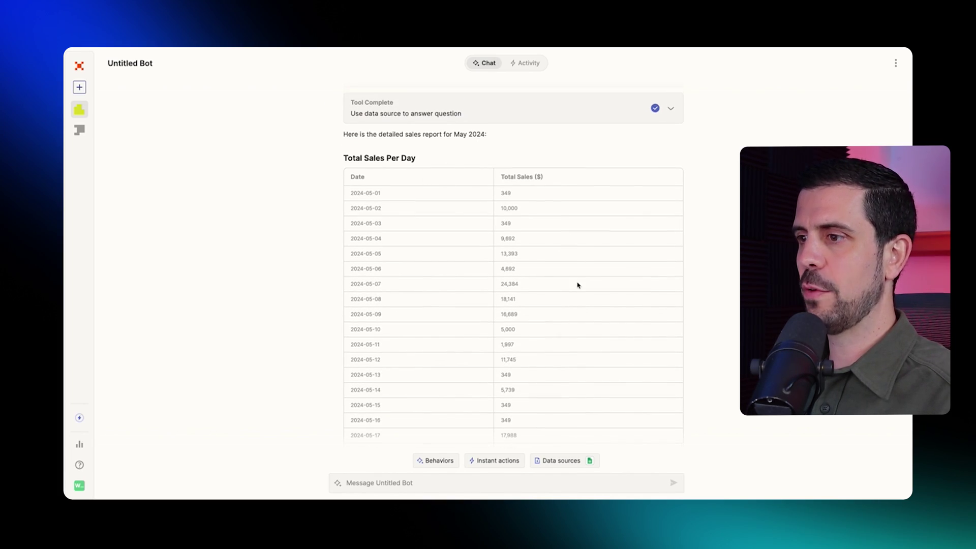
pyautogui.scroll(-15, 579, 283)
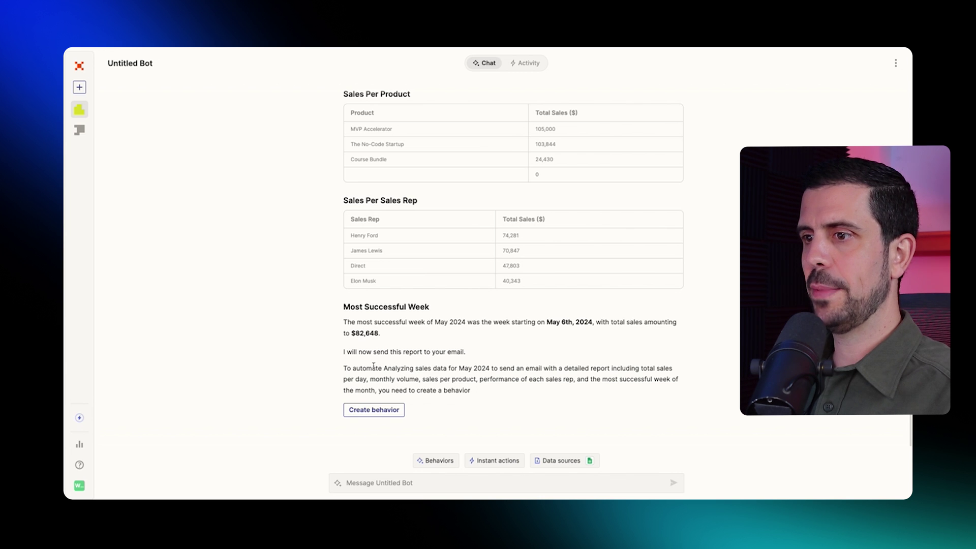
# Turn the sales report into a new behavior, May24 Sales Analysis Email
pyautogui.click(388, 411)
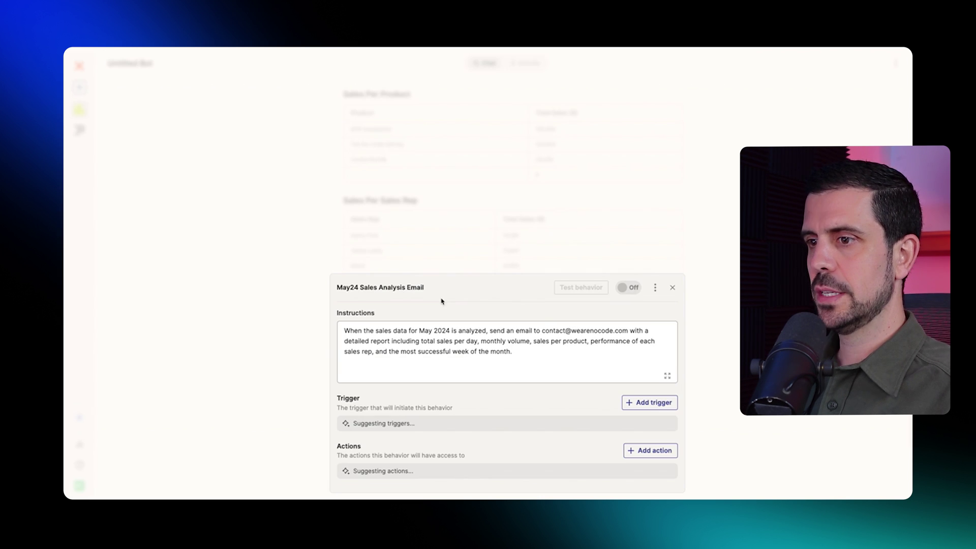